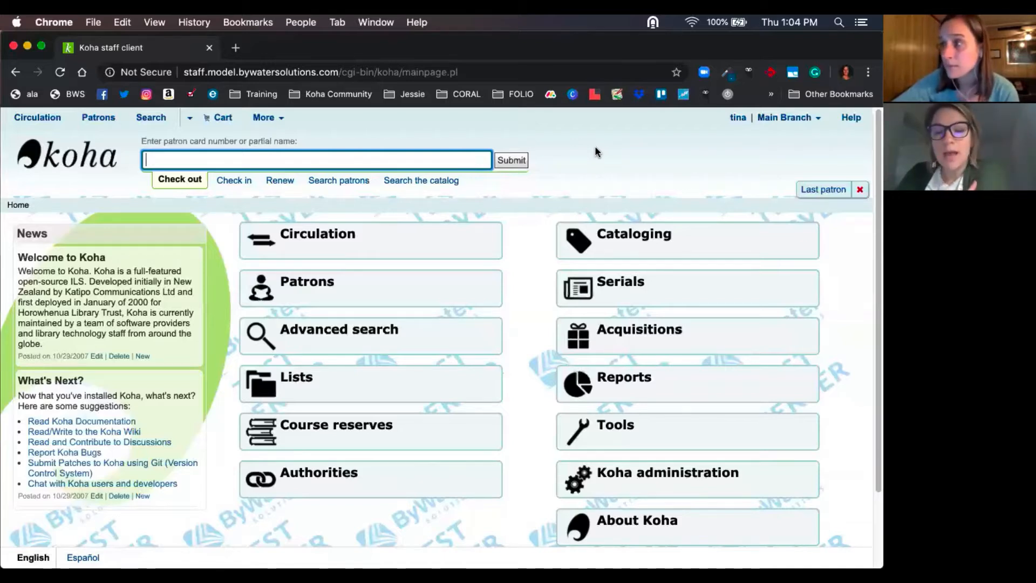
- Open the I18N/L10N global system preferences and review the languages enabled for the staff interface and OPAC
{"action": "left_click", "coordinate": [626, 478]}
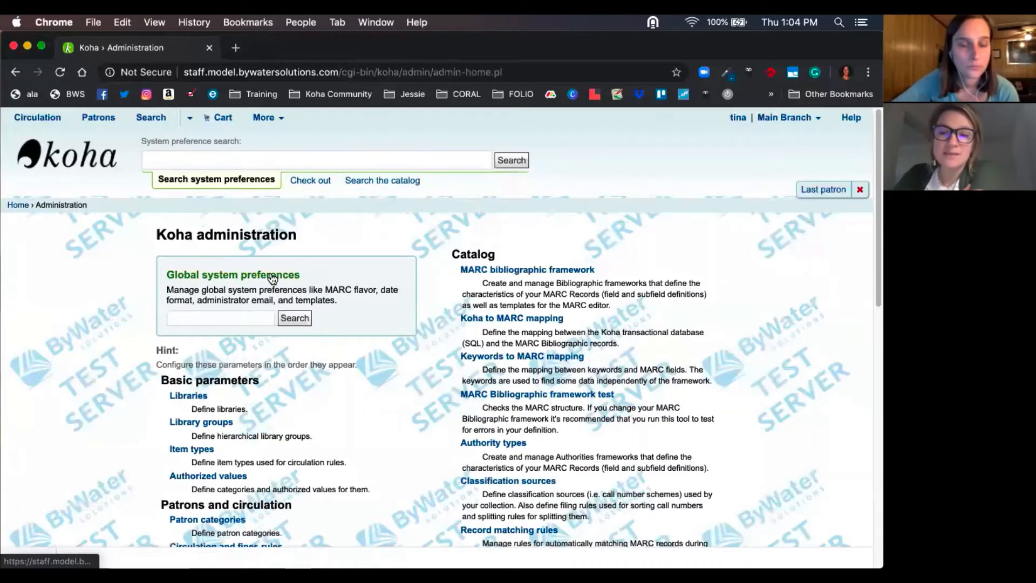
{"action": "left_click", "coordinate": [273, 275]}
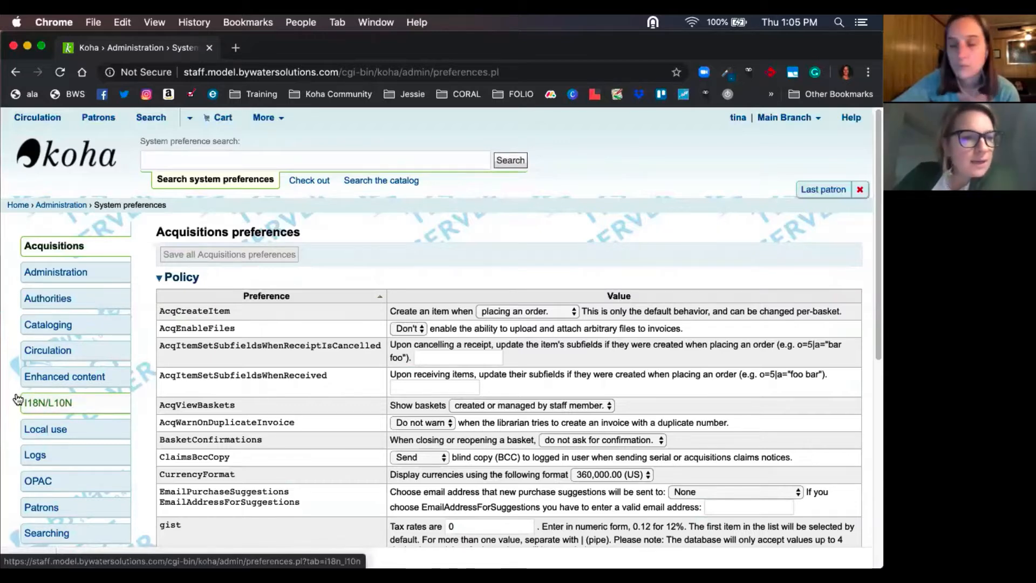
{"action": "left_click", "coordinate": [63, 405]}
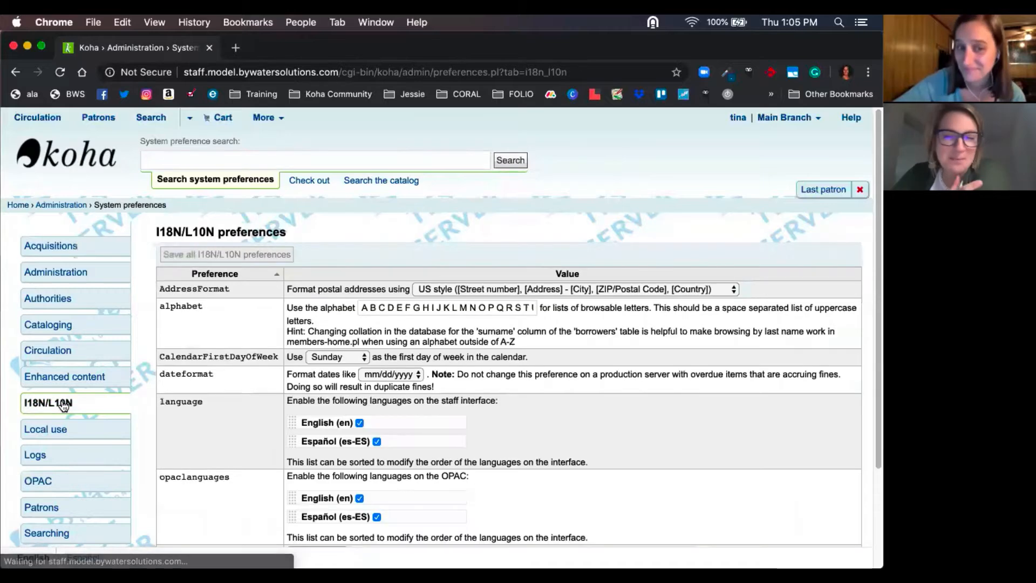
{"action": "scroll", "coordinate": [186, 413], "scroll_direction": "down", "scroll_amount": 5}
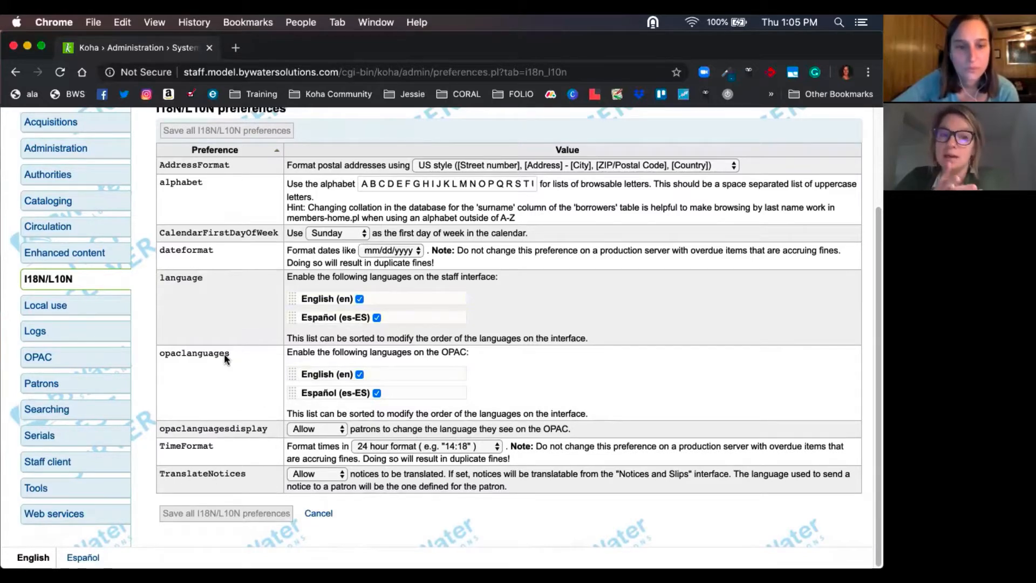
{"action": "scroll", "coordinate": [225, 354], "scroll_direction": "up", "scroll_amount": 2}
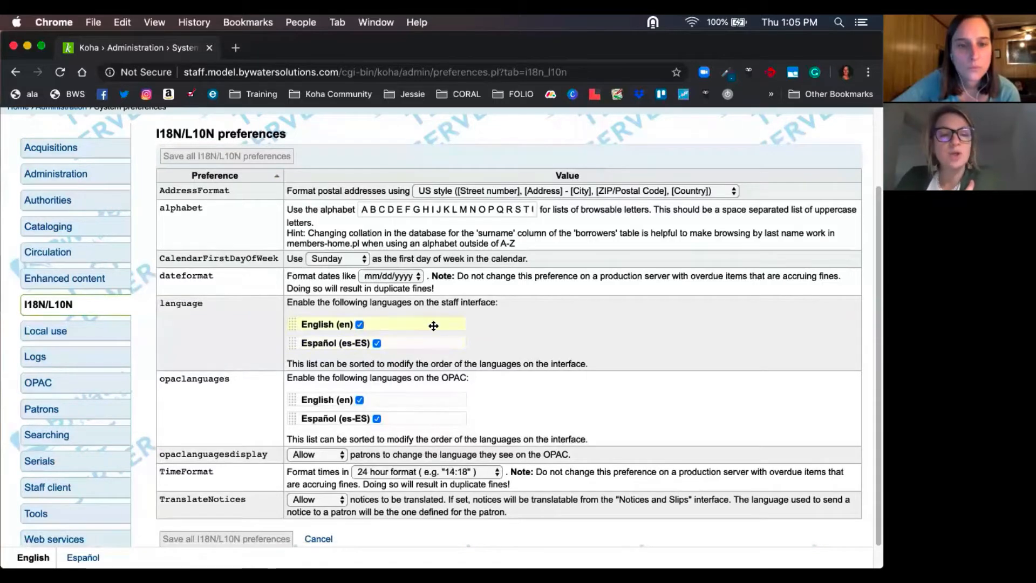
{"action": "scroll", "coordinate": [501, 382], "scroll_direction": "down", "scroll_amount": 1}
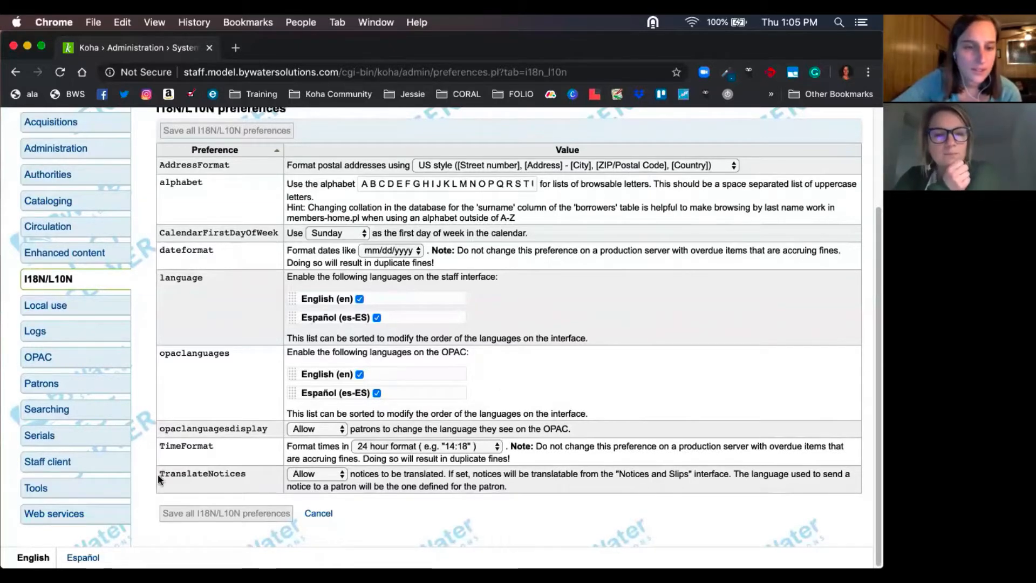
- Check that the TranslateNotices preference is set to Allow
{"action": "left_click_drag", "start_coordinate": [159, 478], "coordinate": [227, 482]}
{"action": "left_click", "coordinate": [305, 475]}
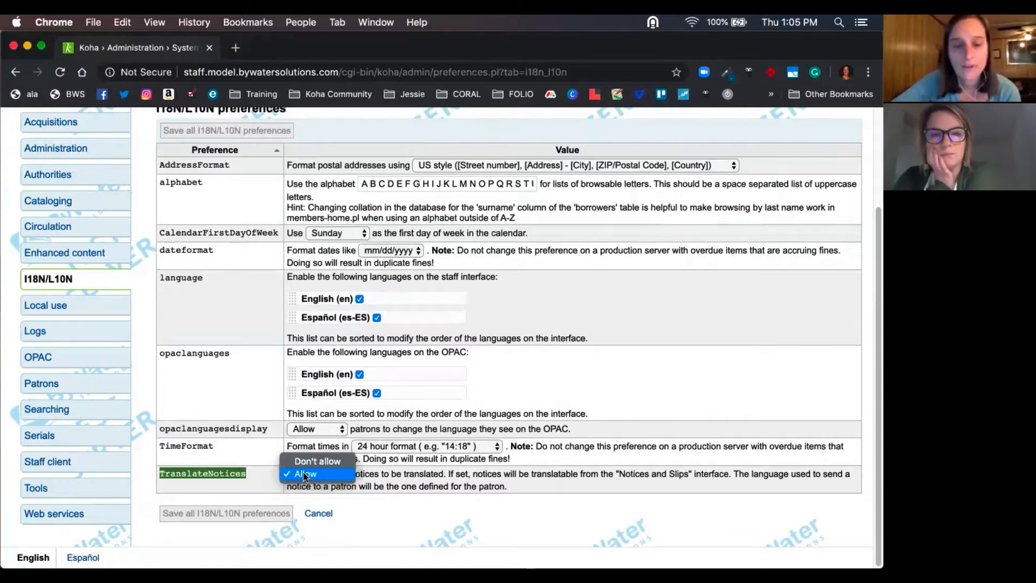
{"action": "left_click", "coordinate": [264, 516]}
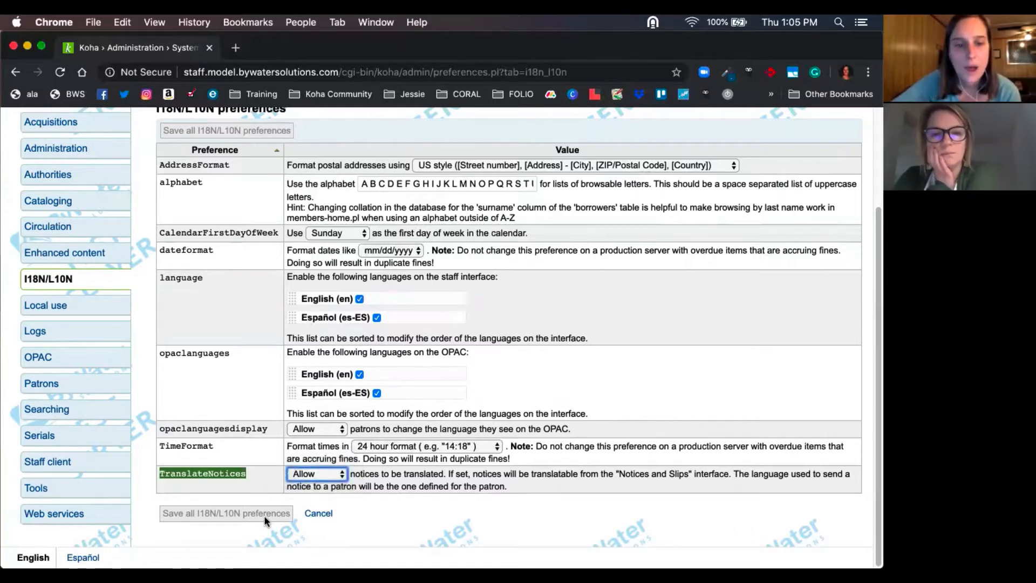
{"action": "left_click", "coordinate": [410, 516]}
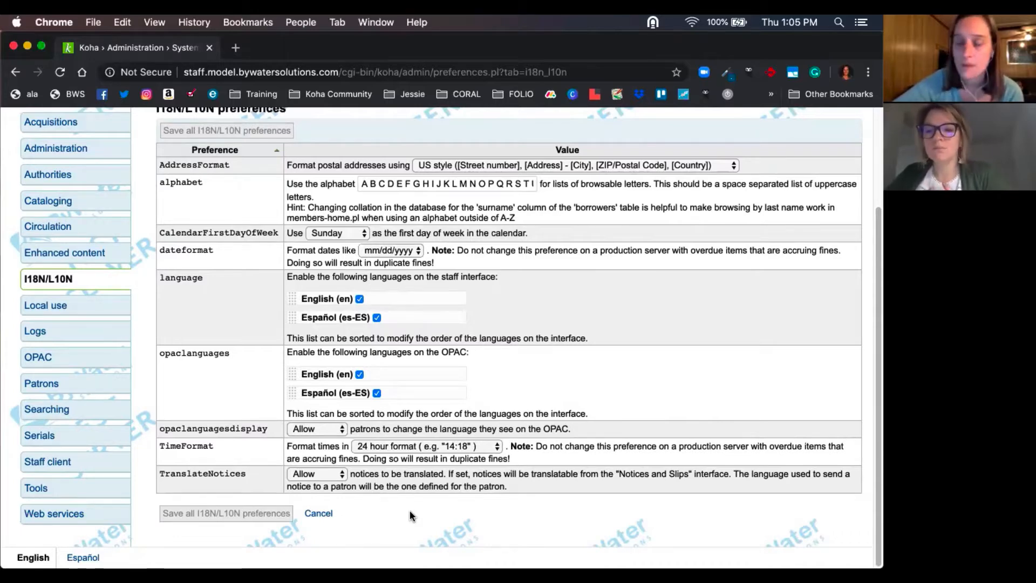
- Open the all-libraries Overdue Notice with code ODUE for editing from Notices & slips
{"action": "scroll", "coordinate": [432, 507], "scroll_direction": "up", "scroll_amount": 5}
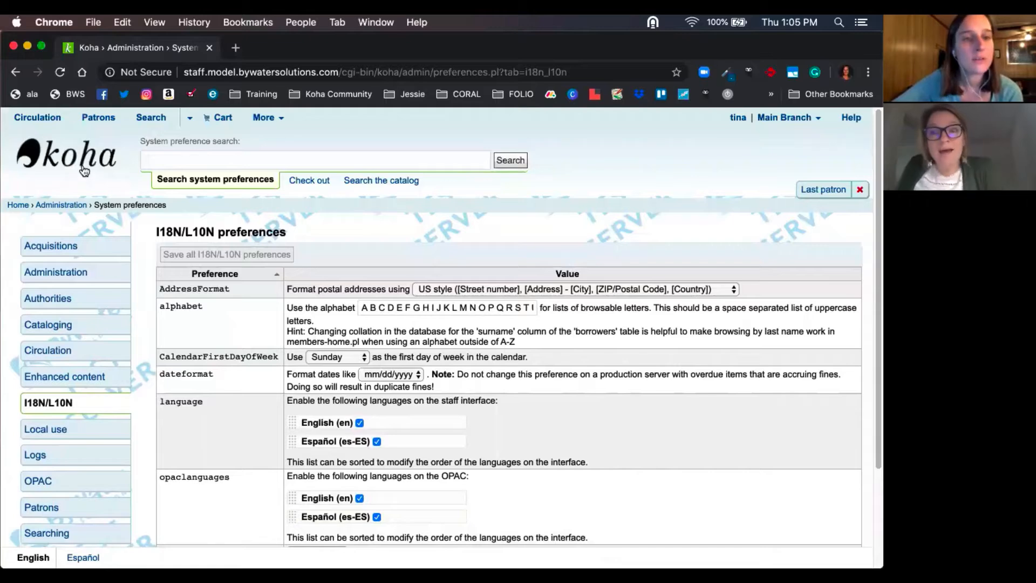
{"action": "left_click", "coordinate": [83, 164]}
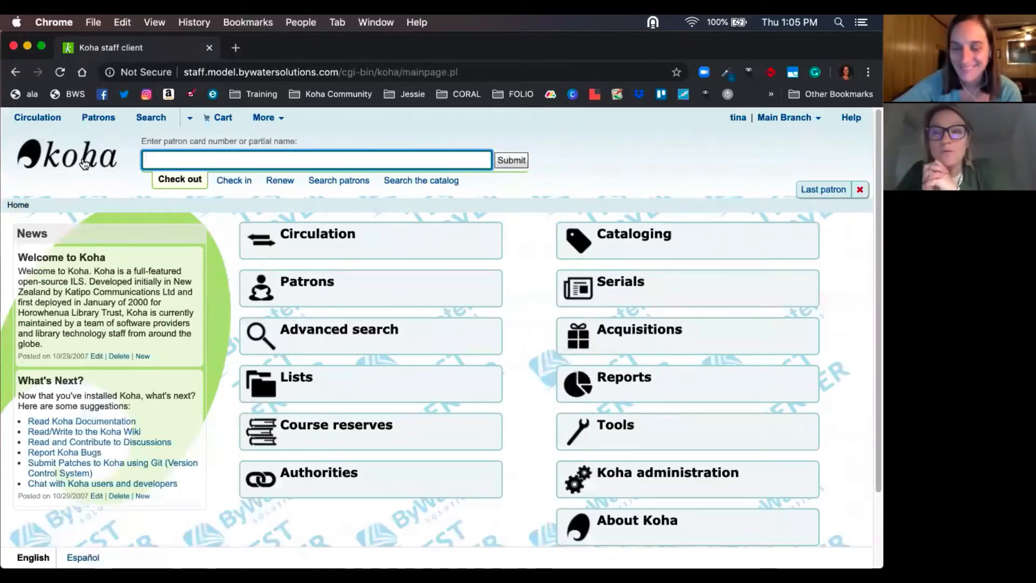
{"action": "left_click", "coordinate": [606, 435]}
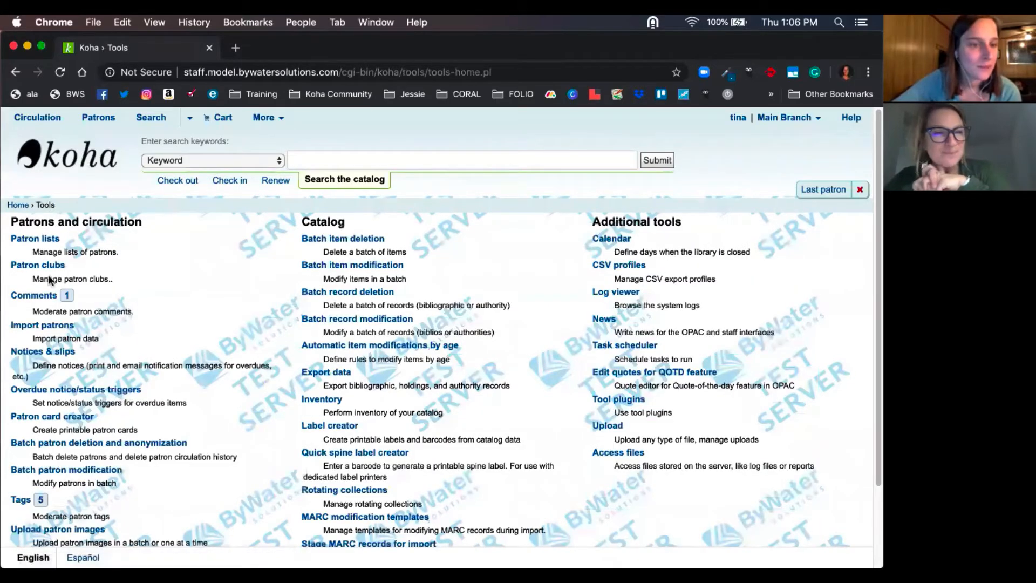
{"action": "left_click", "coordinate": [45, 354]}
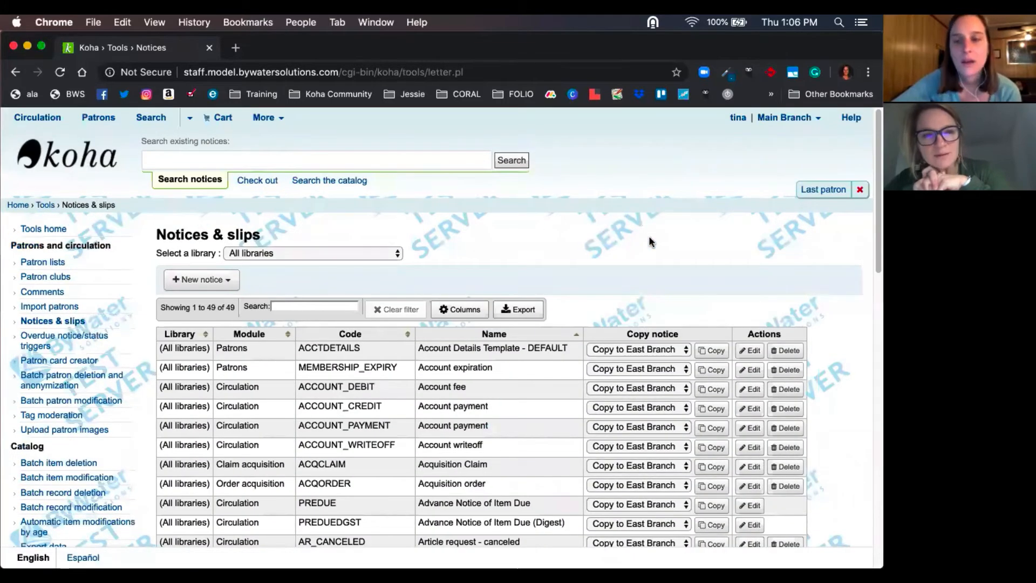
{"action": "scroll", "coordinate": [649, 241], "scroll_direction": "down", "scroll_amount": 3}
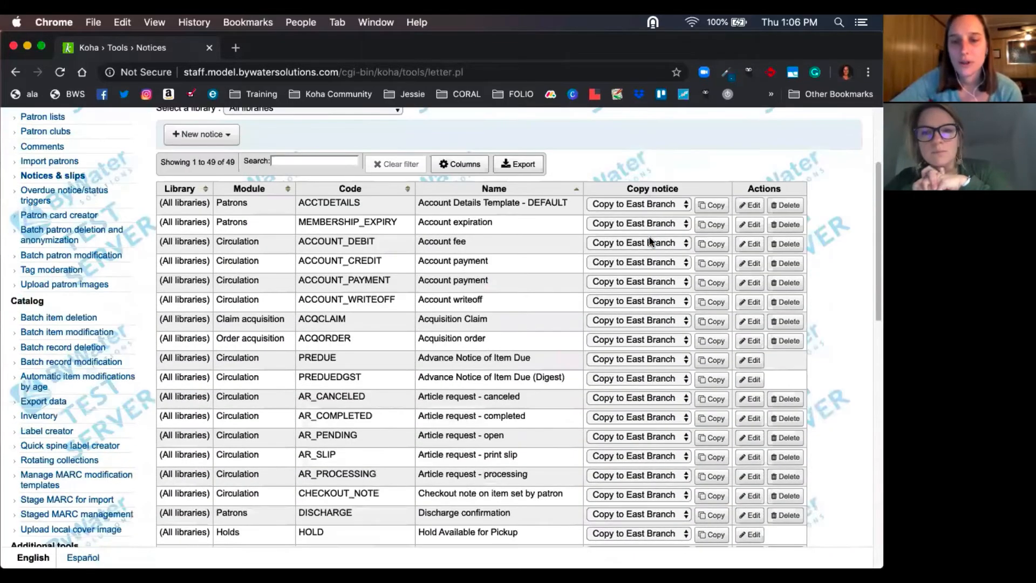
{"action": "scroll", "coordinate": [650, 241], "scroll_direction": "down", "scroll_amount": 10}
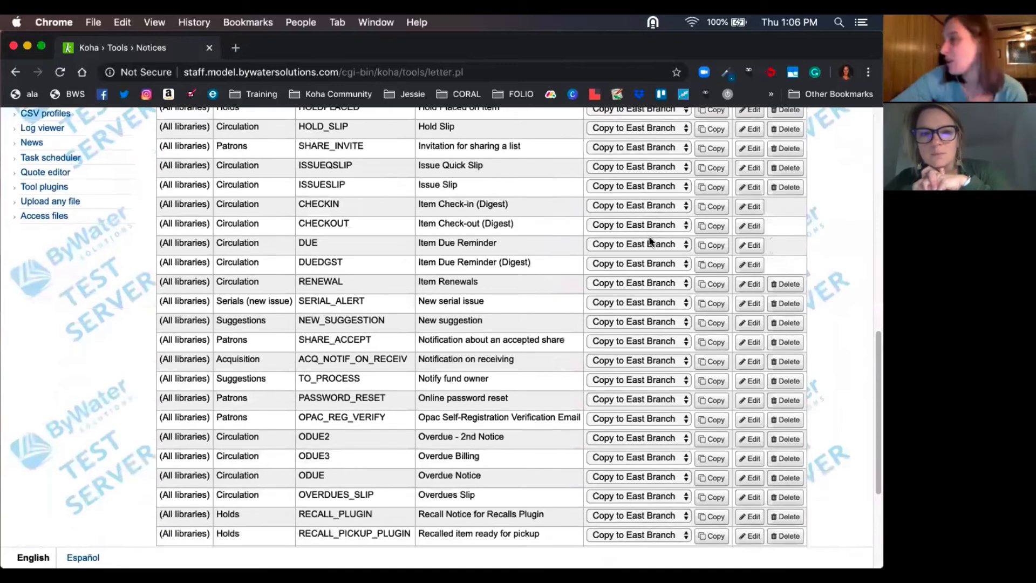
{"action": "scroll", "coordinate": [651, 241], "scroll_direction": "down", "scroll_amount": 2}
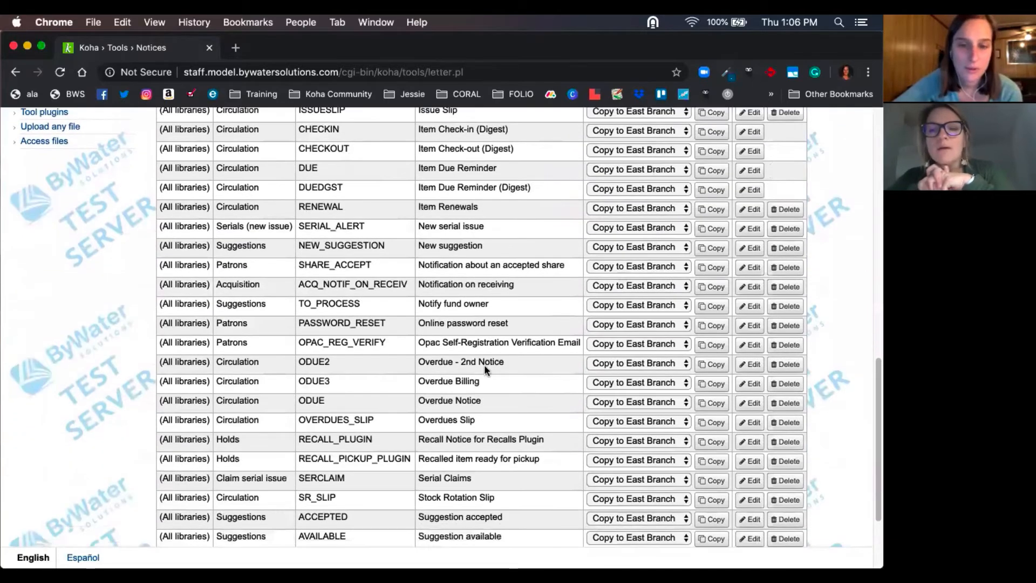
{"action": "left_click_drag", "start_coordinate": [417, 400], "coordinate": [486, 403]}
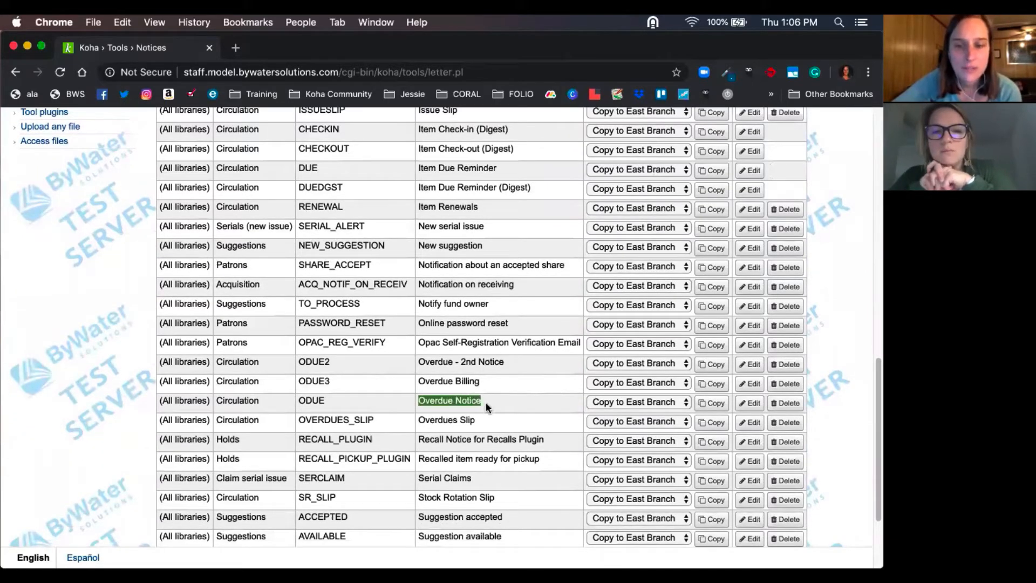
{"action": "left_click", "coordinate": [748, 404]}
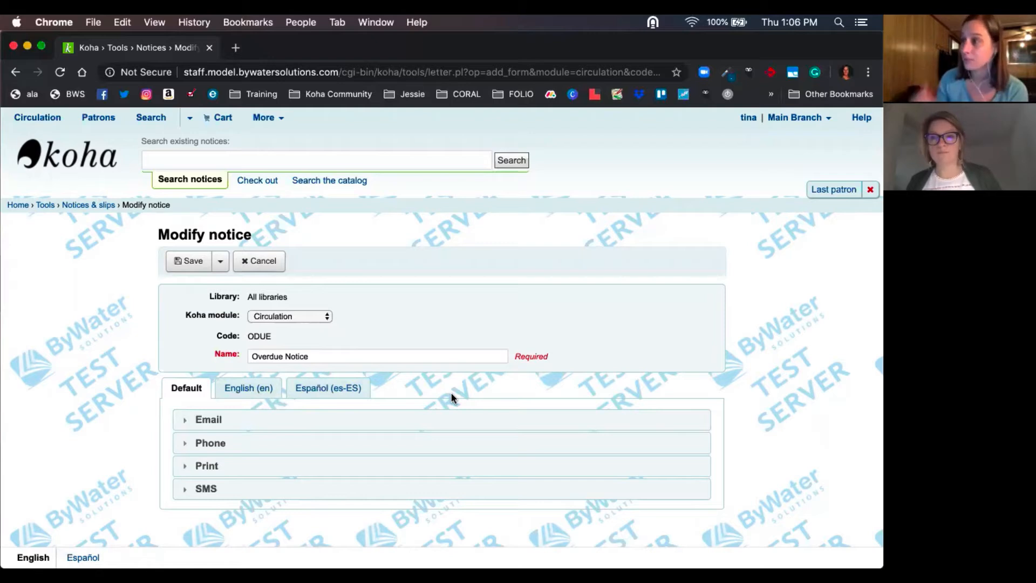
- Examine the email templates in the Default and English (en) versions of the Overdue Notice
{"action": "left_click", "coordinate": [248, 389]}
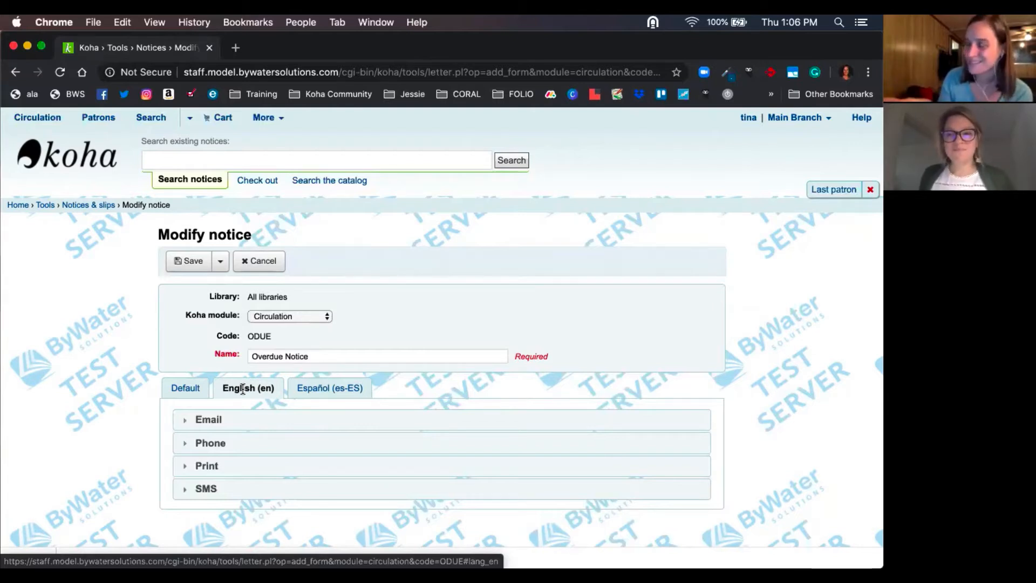
{"action": "left_click", "coordinate": [181, 389]}
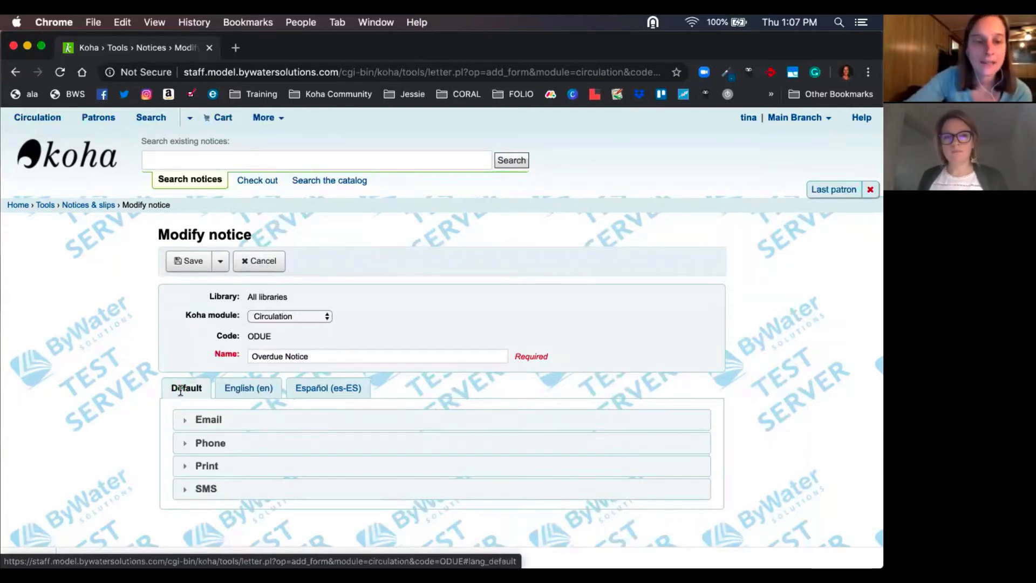
{"action": "left_click", "coordinate": [236, 425]}
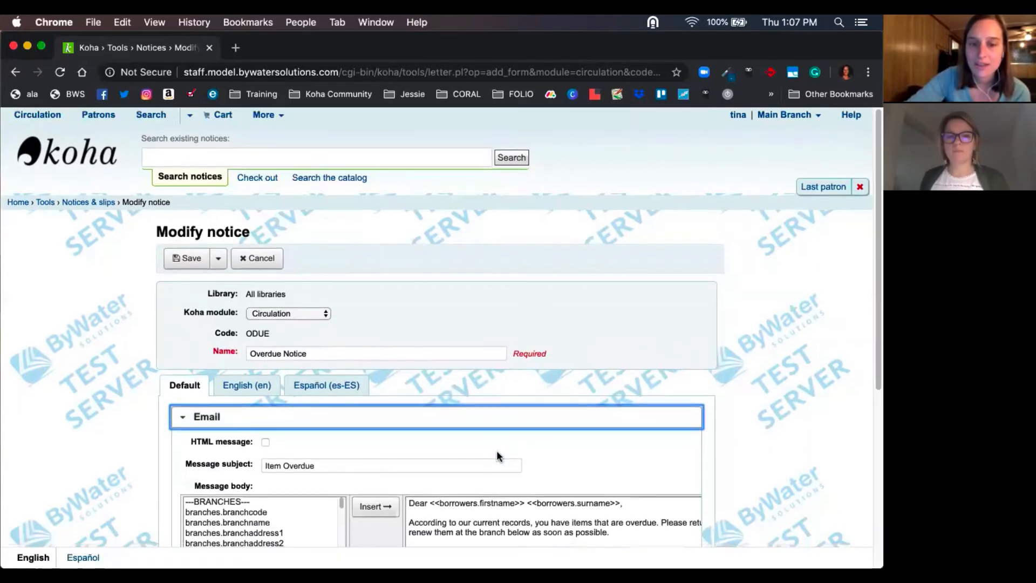
{"action": "scroll", "coordinate": [496, 450], "scroll_direction": "down", "scroll_amount": 3}
{"action": "left_click", "coordinate": [245, 266]}
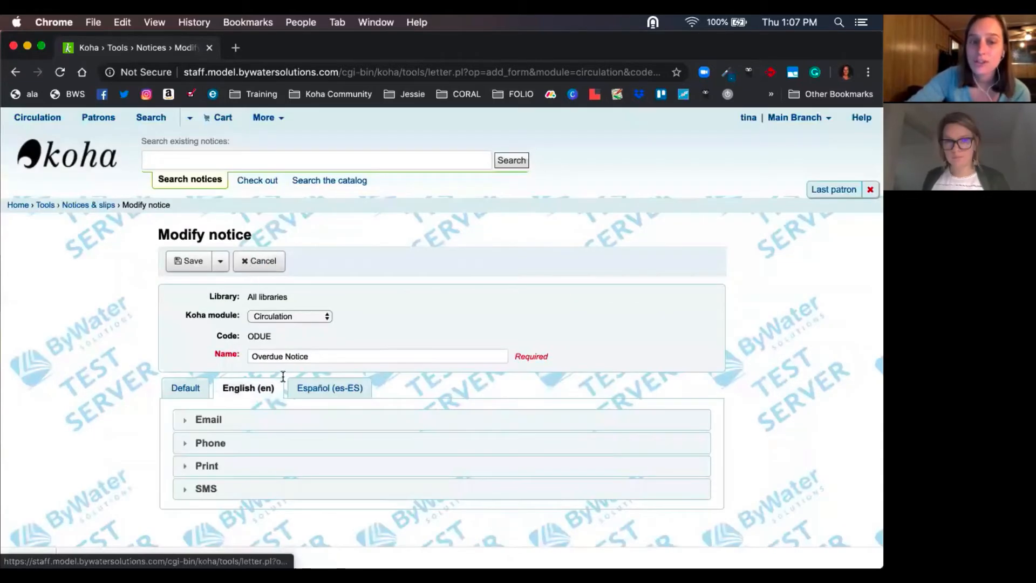
{"action": "left_click", "coordinate": [256, 424]}
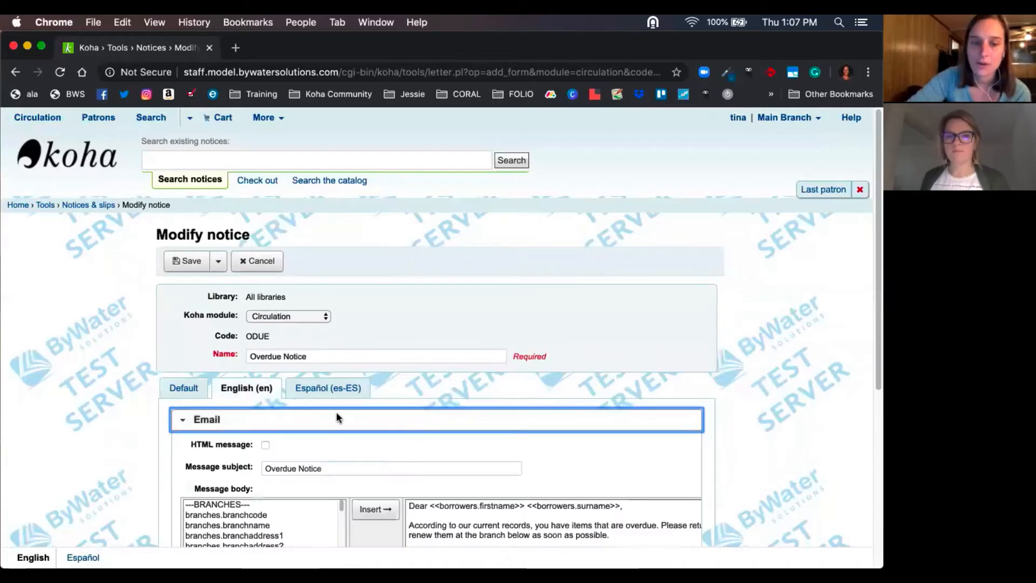
- Expand the email template in the Español (es-ES) version of the notice
{"action": "left_click", "coordinate": [345, 388]}
{"action": "left_click", "coordinate": [364, 420]}
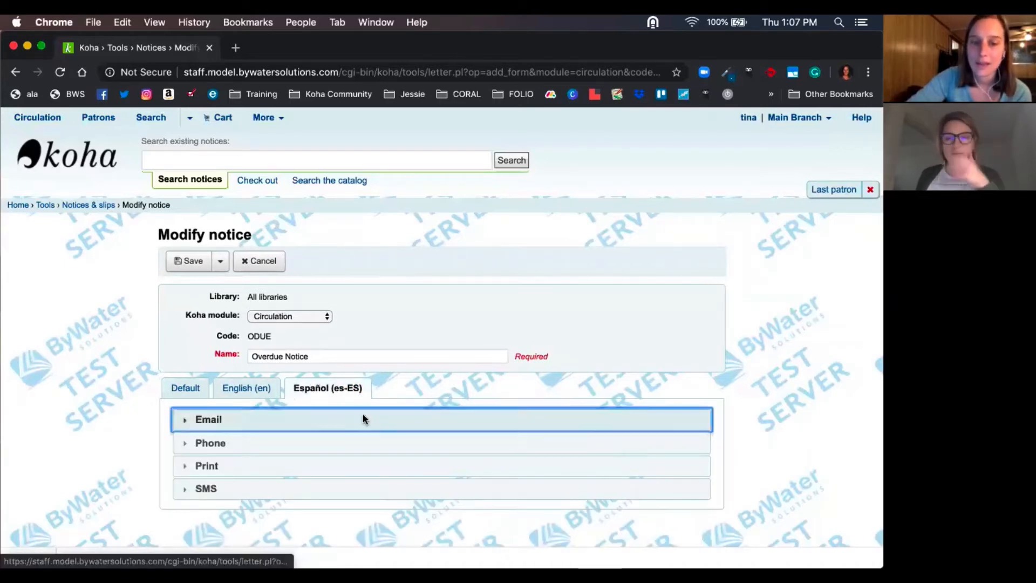
{"action": "scroll", "coordinate": [564, 406], "scroll_direction": "down", "scroll_amount": 3}
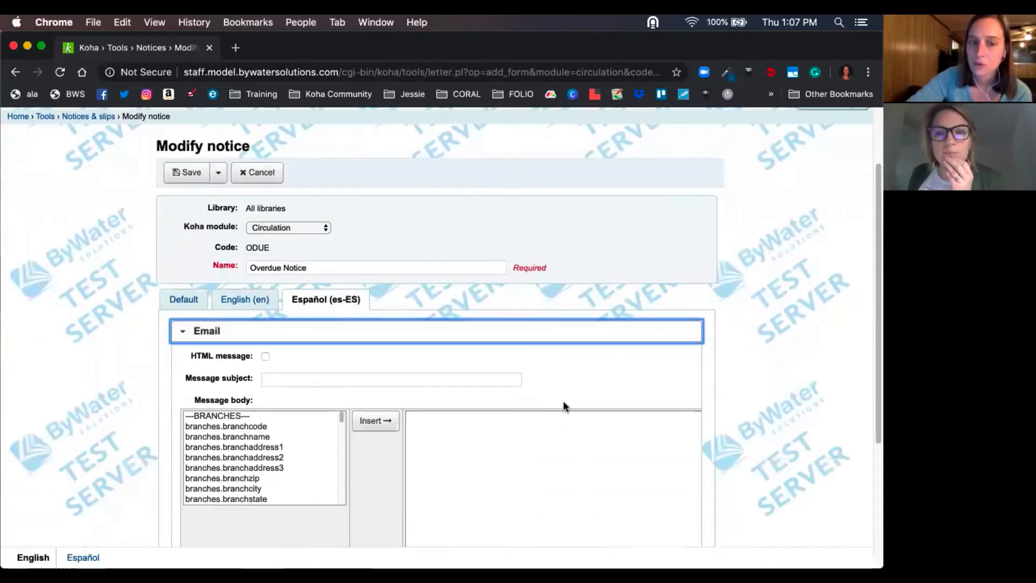
{"action": "scroll", "coordinate": [563, 401], "scroll_direction": "down", "scroll_amount": 2}
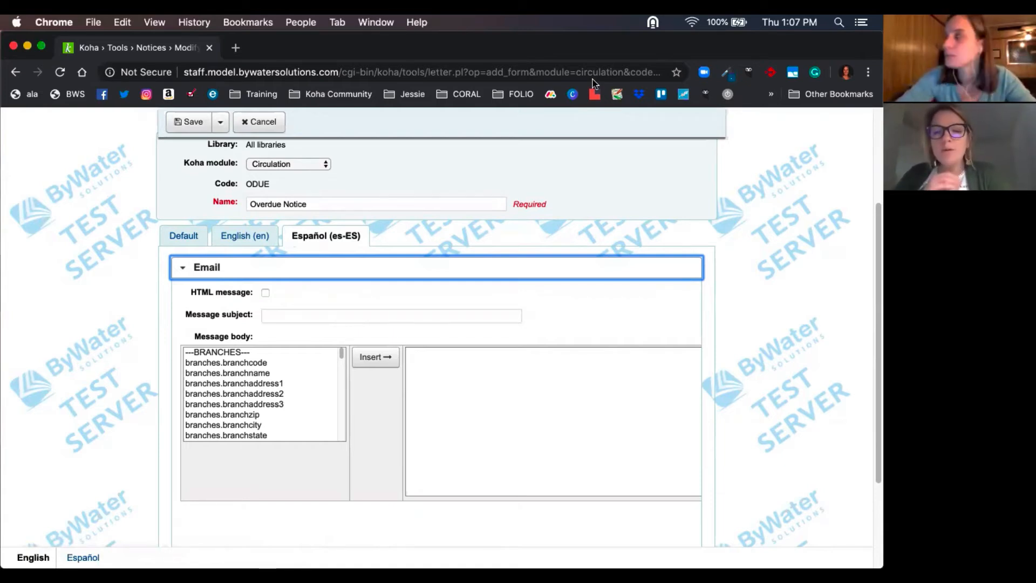
{"action": "scroll", "coordinate": [767, 284], "scroll_direction": "up", "scroll_amount": 1}
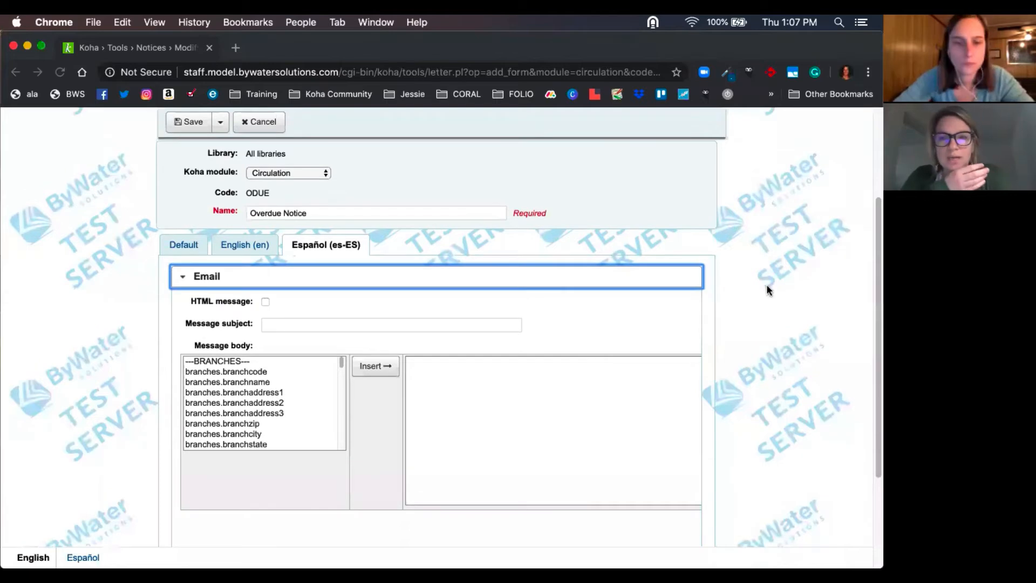
- Review the English email body, then paste its Spanish translation, starting with "Estimado", into the Español (es-ES) email message body
{"action": "left_click", "coordinate": [250, 242]}
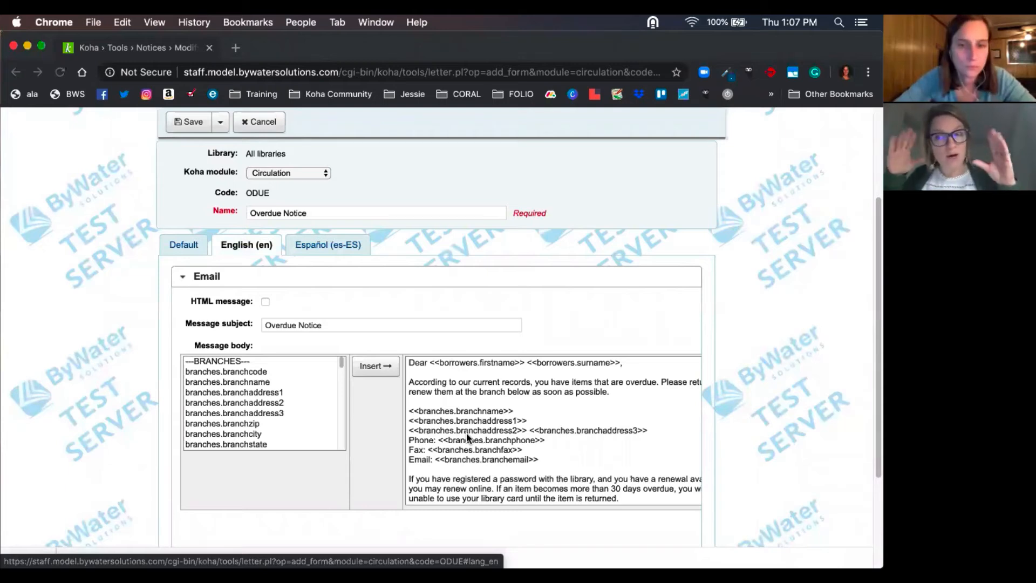
{"action": "triple_click", "coordinate": [523, 410]}
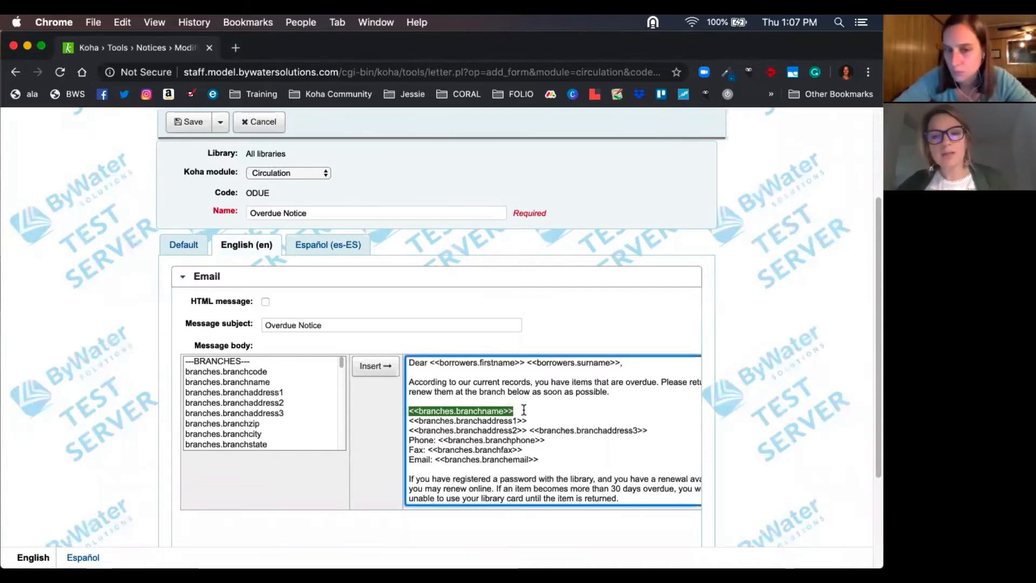
{"action": "left_click", "coordinate": [337, 246]}
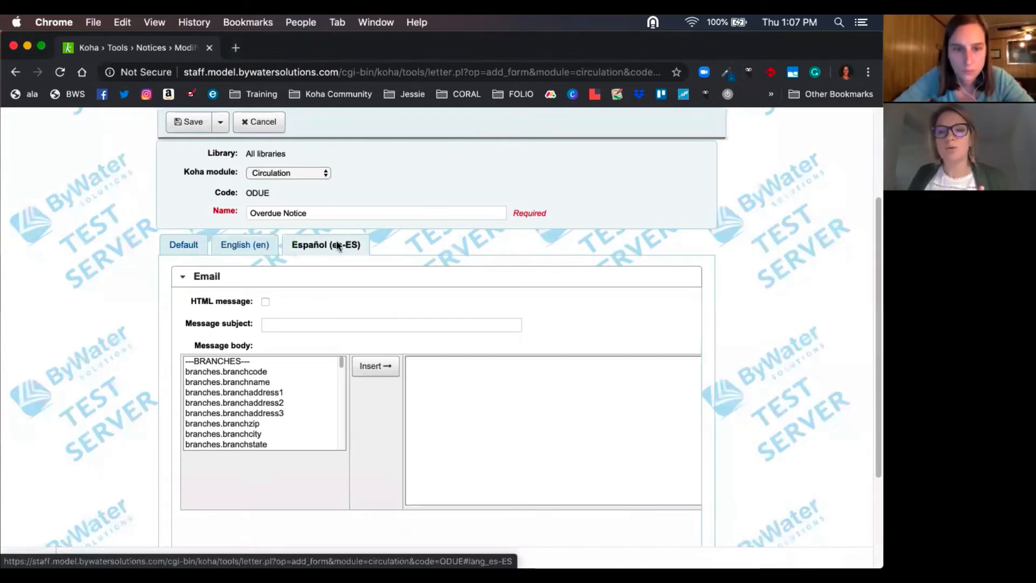
{"action": "left_click", "coordinate": [426, 389]}
{"action": "key", "text": "super+v"}
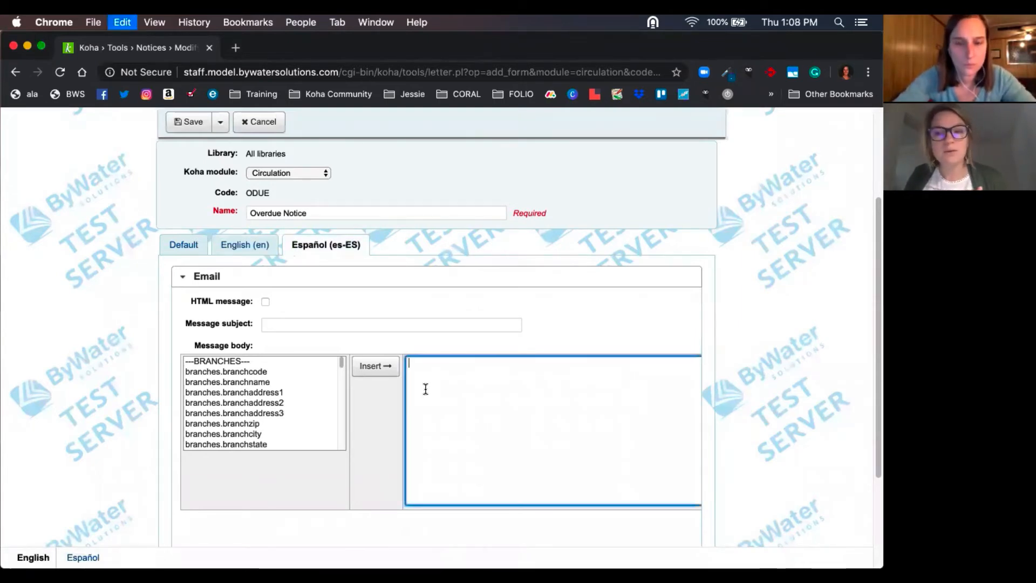
- Review the Spanish message's borrower name placeholders and the database fields available for insertion, such as branches.branchaddress3
{"action": "scroll", "coordinate": [467, 405], "scroll_direction": "up", "scroll_amount": 10}
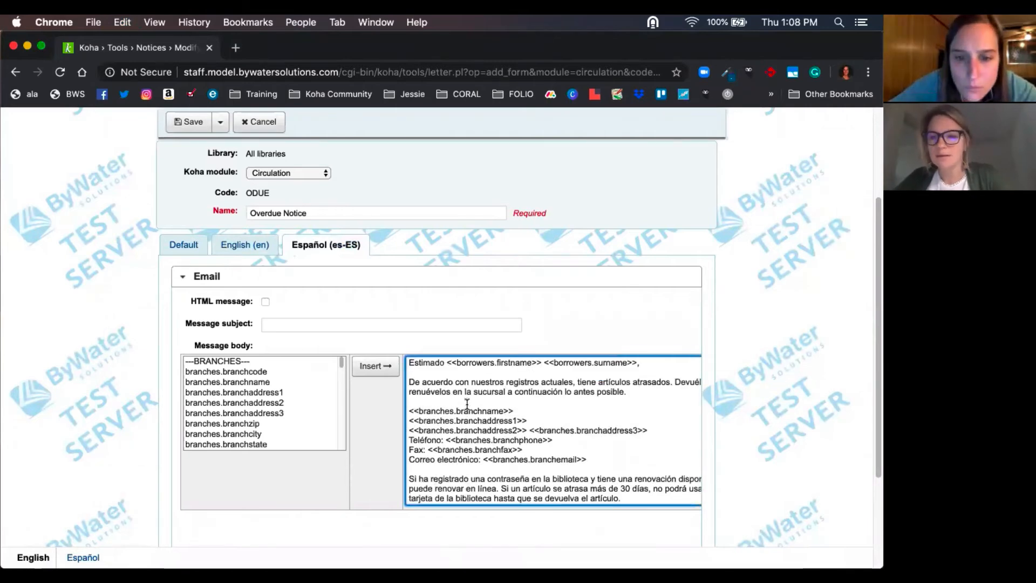
{"action": "scroll", "coordinate": [717, 379], "scroll_direction": "up", "scroll_amount": 3}
{"action": "scroll", "coordinate": [718, 379], "scroll_direction": "down", "scroll_amount": 2}
{"action": "scroll", "coordinate": [718, 379], "scroll_direction": "down", "scroll_amount": 3}
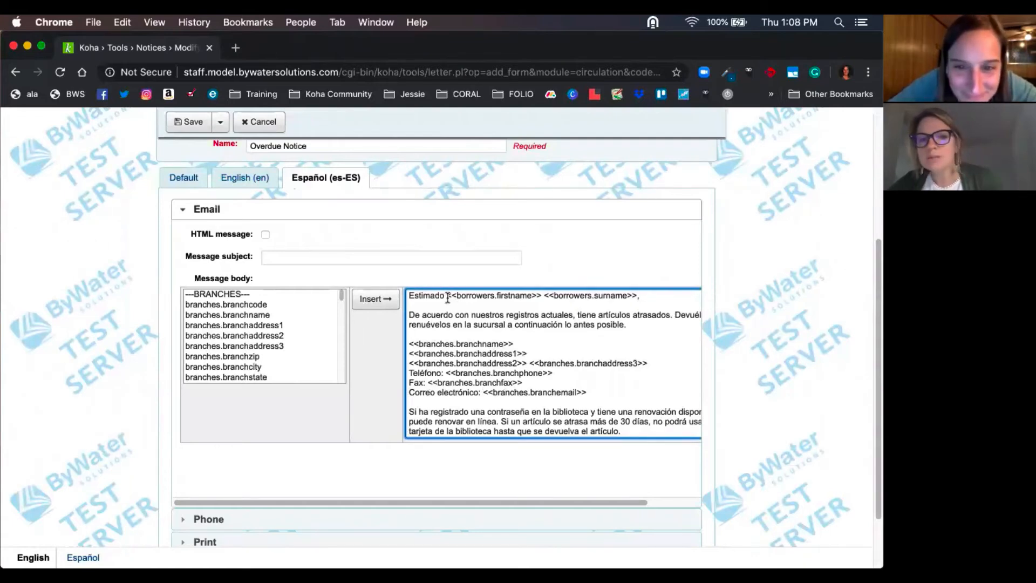
{"action": "left_click_drag", "start_coordinate": [447, 296], "coordinate": [641, 297]}
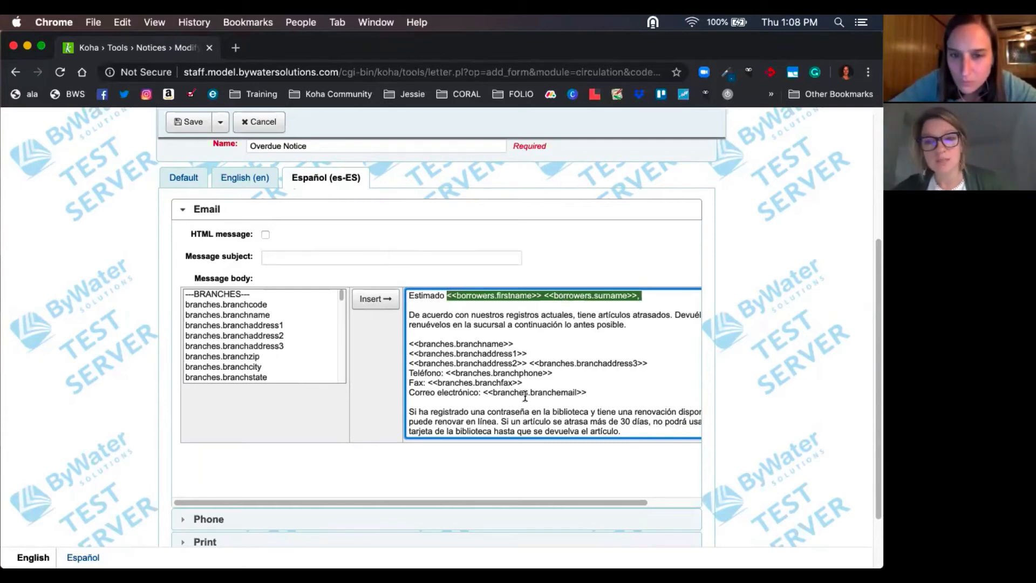
{"action": "left_click", "coordinate": [251, 347]}
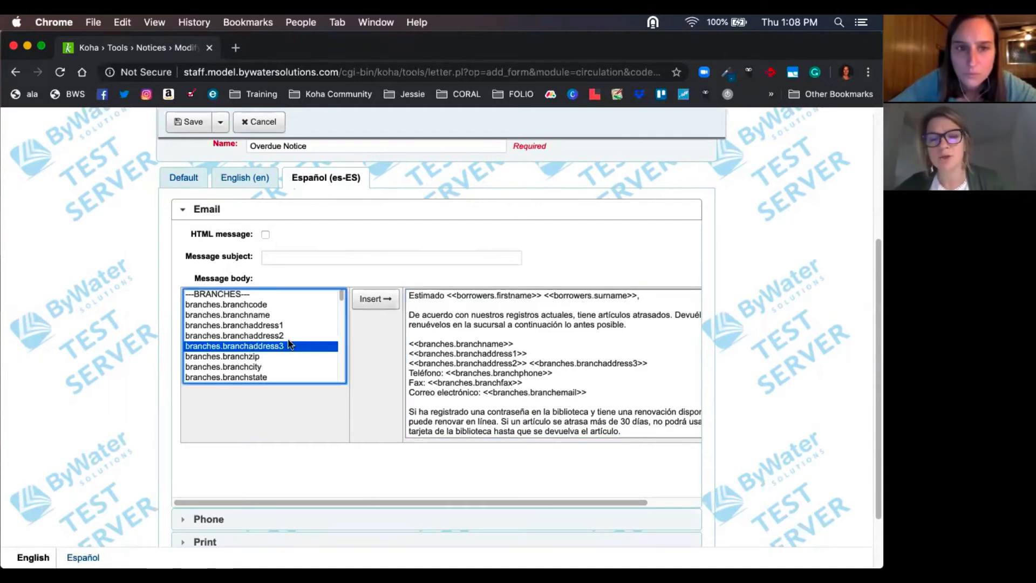
- Save the Overdue Notice with its Español (es-ES) email message
{"action": "left_click", "coordinate": [190, 122]}
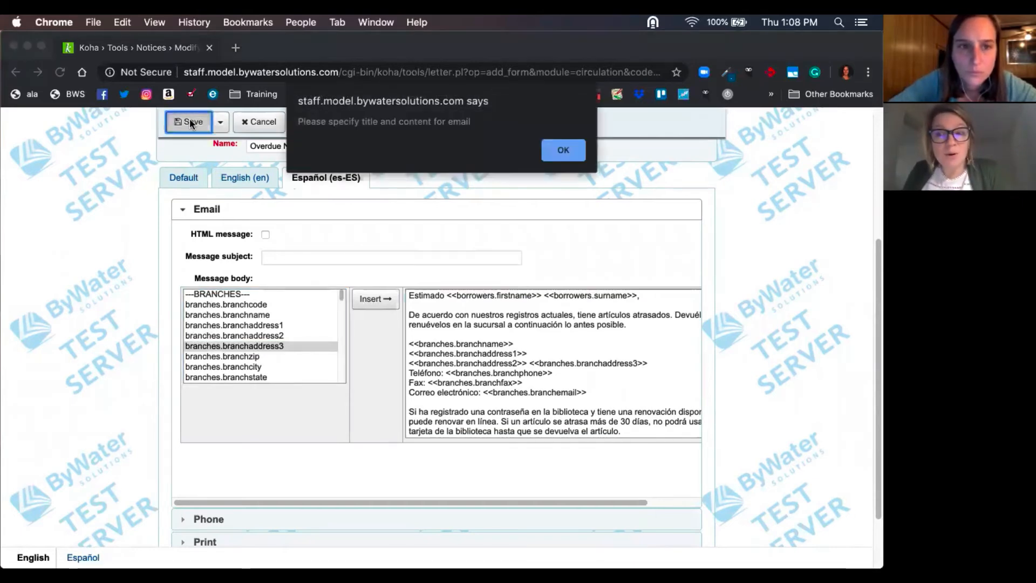
{"action": "left_click", "coordinate": [570, 146]}
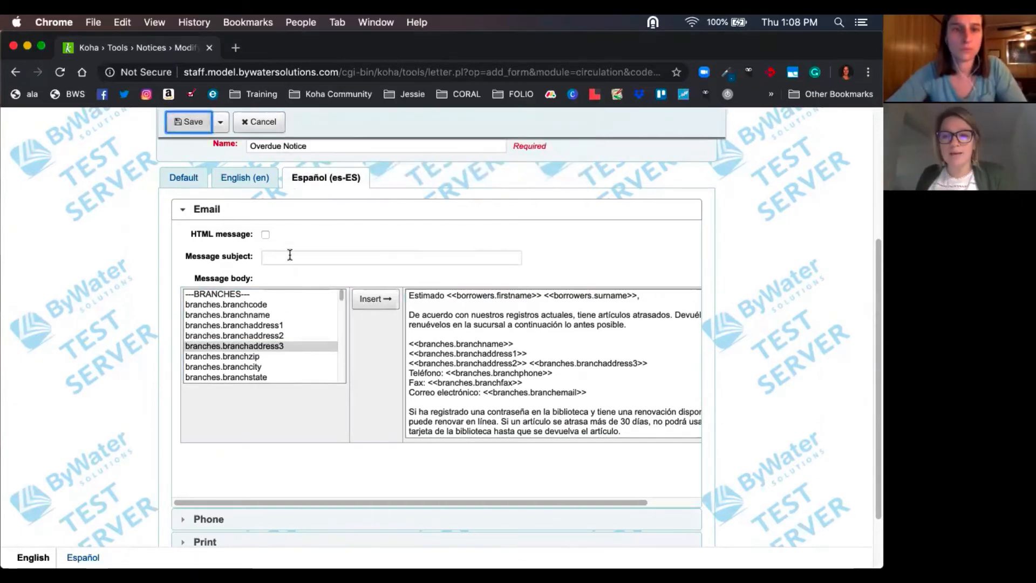
{"action": "left_click", "coordinate": [190, 122]}
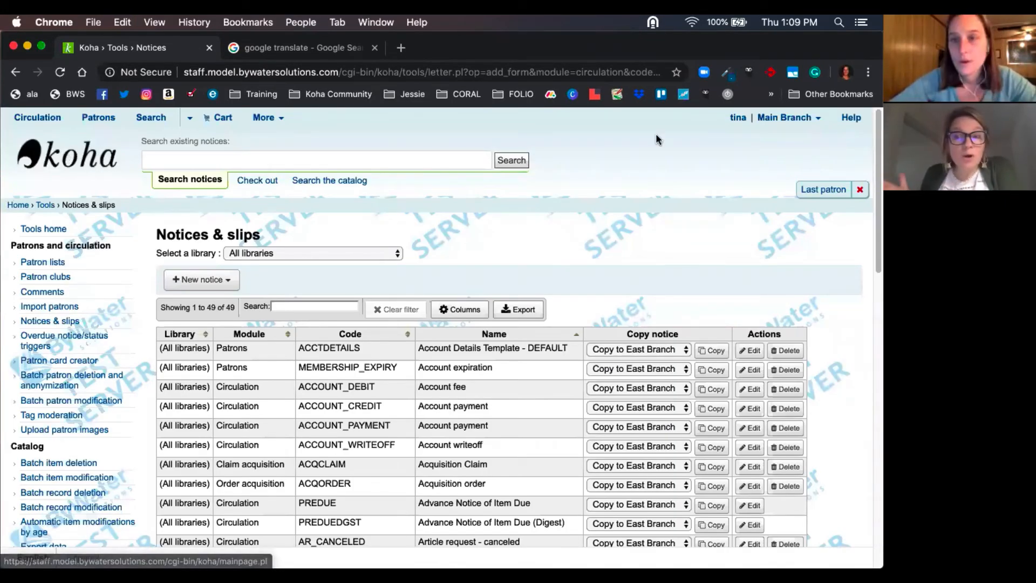
- Open the logged-in staff member's own patron record and view its contact and library use details
{"action": "left_click", "coordinate": [739, 117]}
{"action": "left_click", "coordinate": [739, 176]}
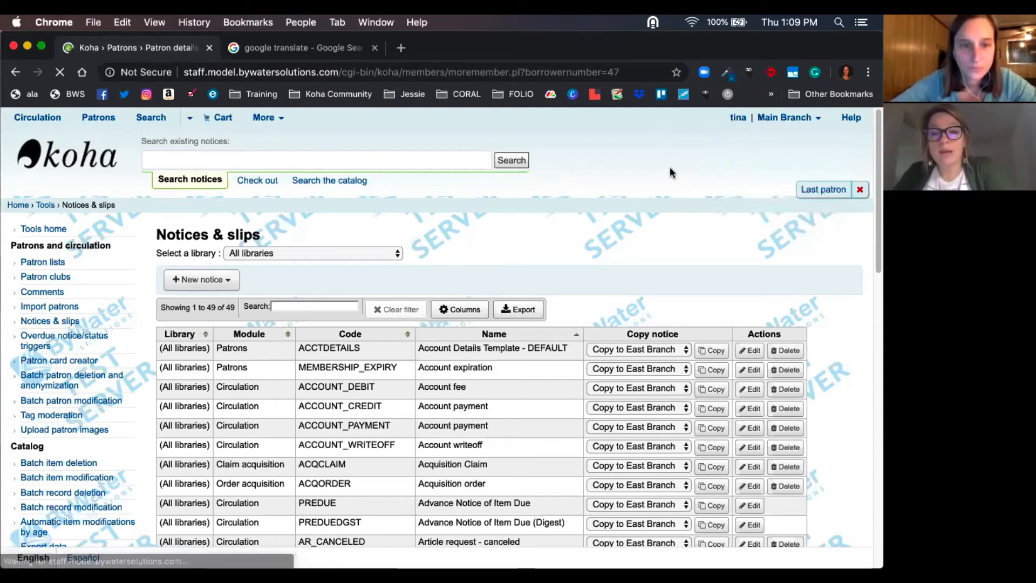
{"action": "scroll", "coordinate": [358, 345], "scroll_direction": "down", "scroll_amount": 1}
{"action": "scroll", "coordinate": [357, 345], "scroll_direction": "down", "scroll_amount": 4}
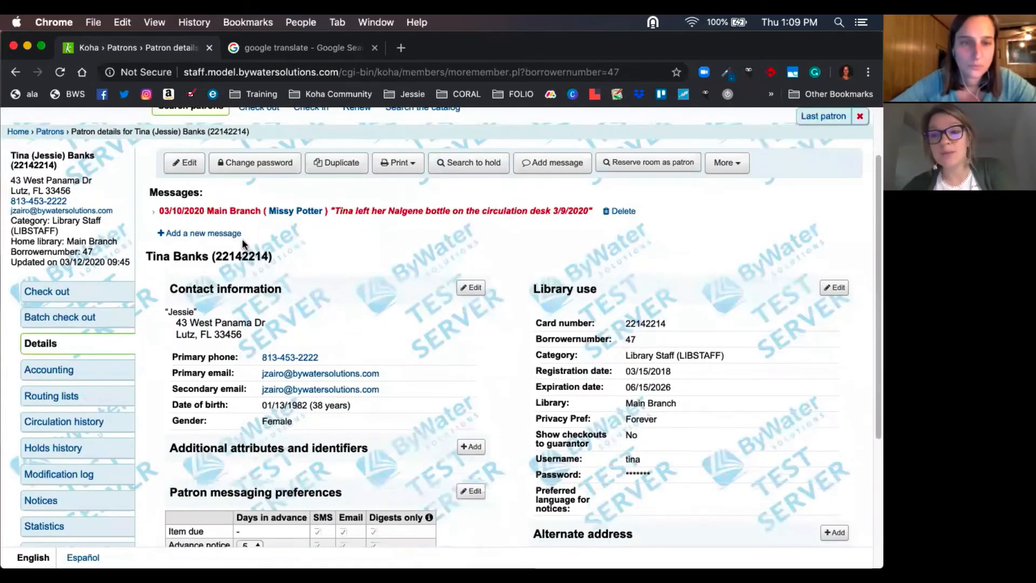
- Edit the patron record to set the preferred language for notices to English (en), and save the record
{"action": "left_click", "coordinate": [185, 170]}
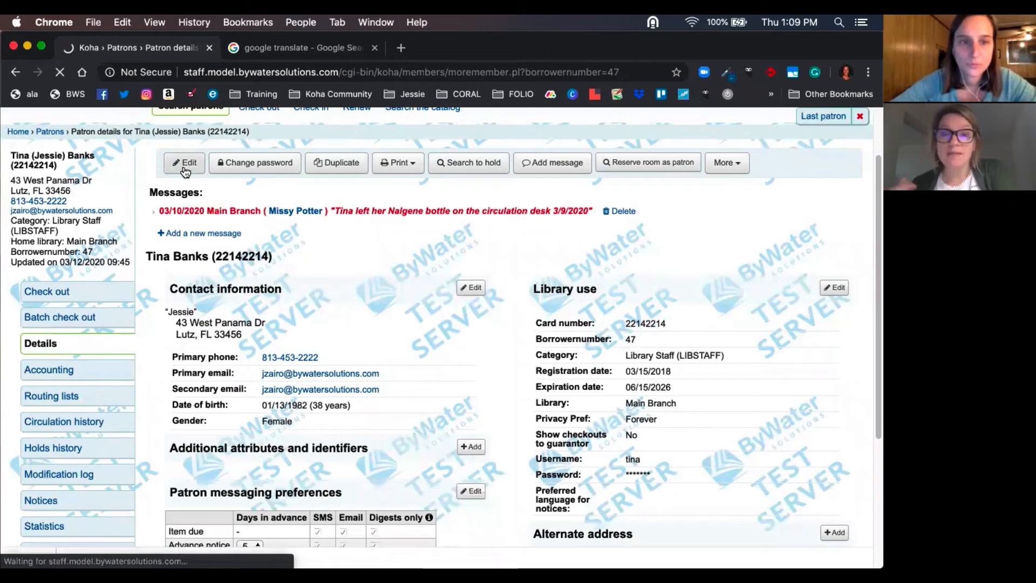
{"action": "scroll", "coordinate": [398, 410], "scroll_direction": "down", "scroll_amount": 10}
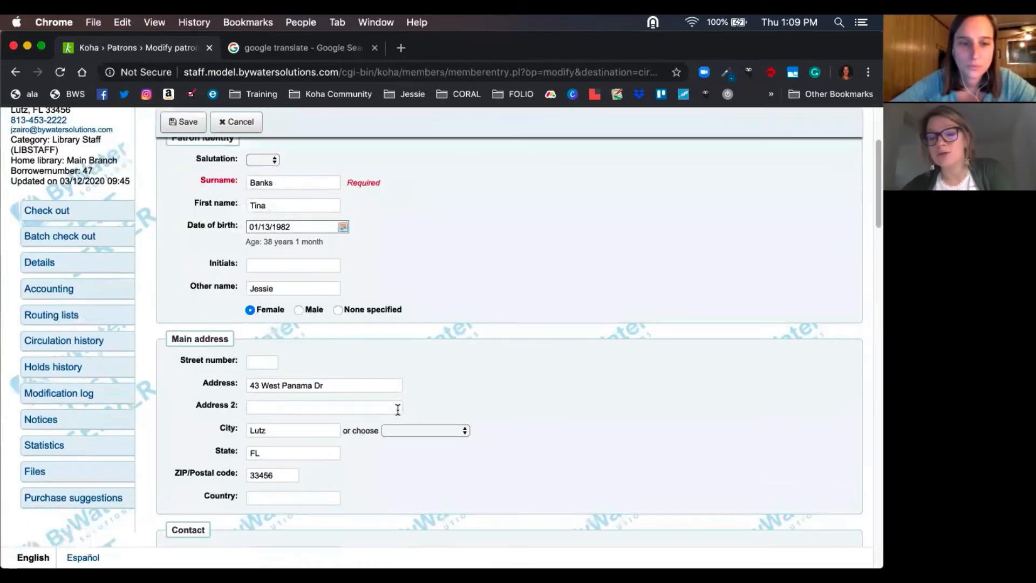
{"action": "scroll", "coordinate": [398, 413], "scroll_direction": "down", "scroll_amount": 12}
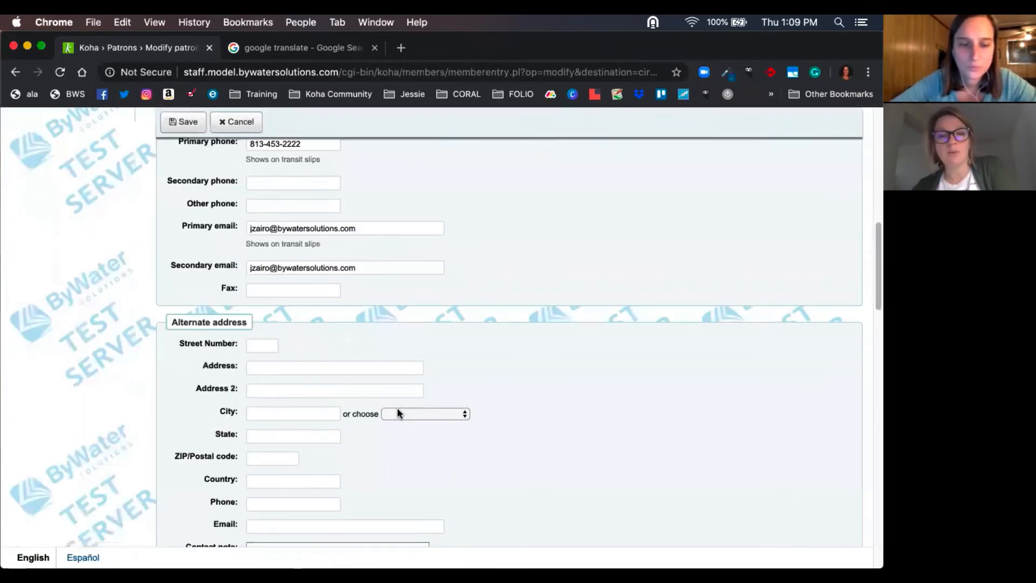
{"action": "scroll", "coordinate": [398, 414], "scroll_direction": "down", "scroll_amount": 9}
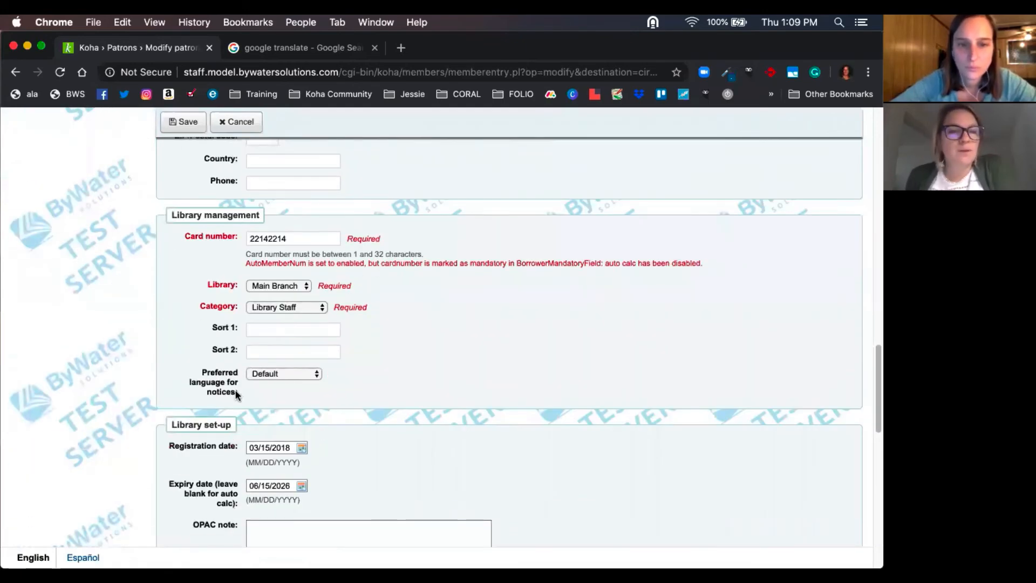
{"action": "left_click", "coordinate": [316, 374]}
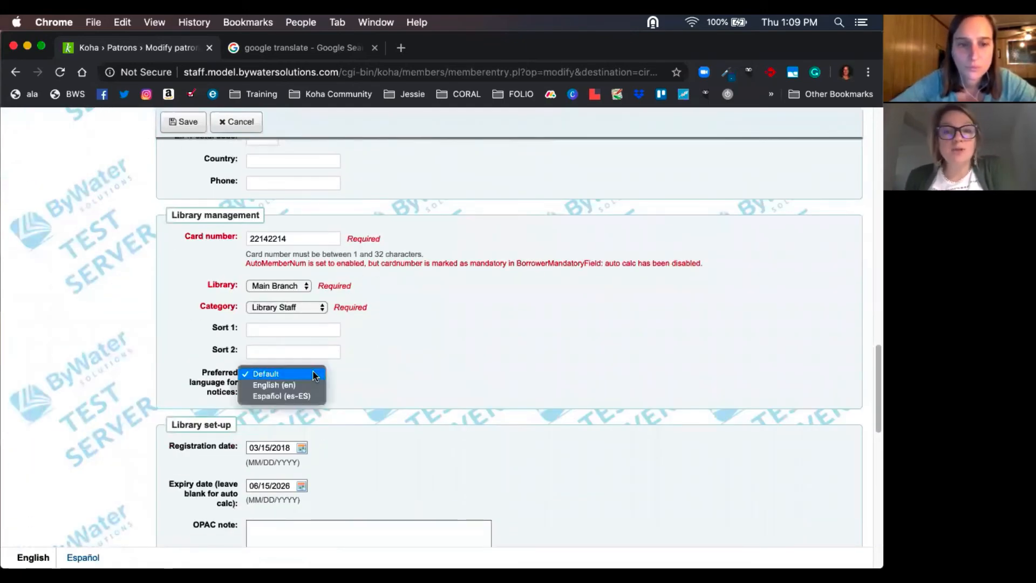
{"action": "left_click", "coordinate": [274, 385]}
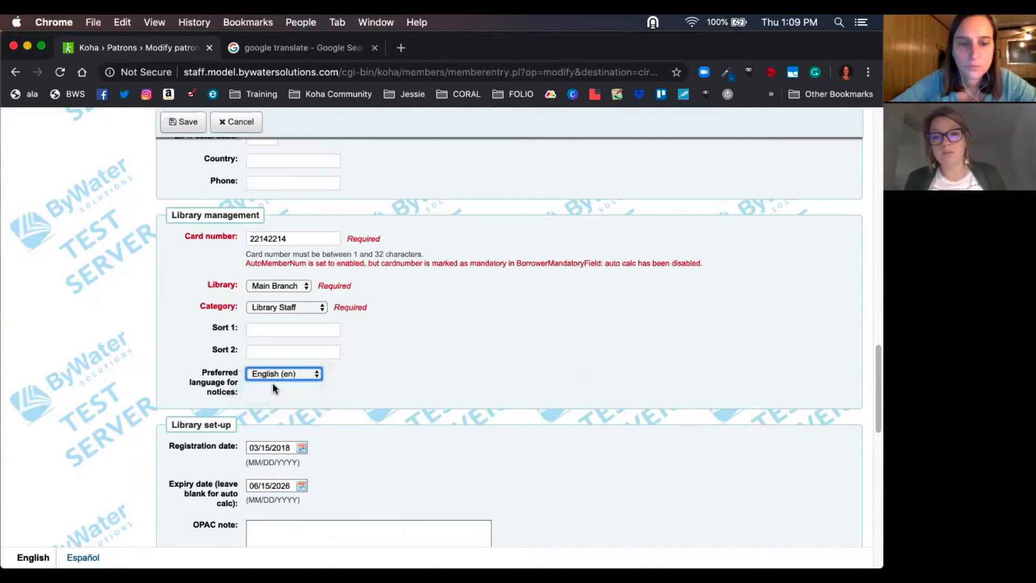
{"action": "left_click", "coordinate": [184, 128]}
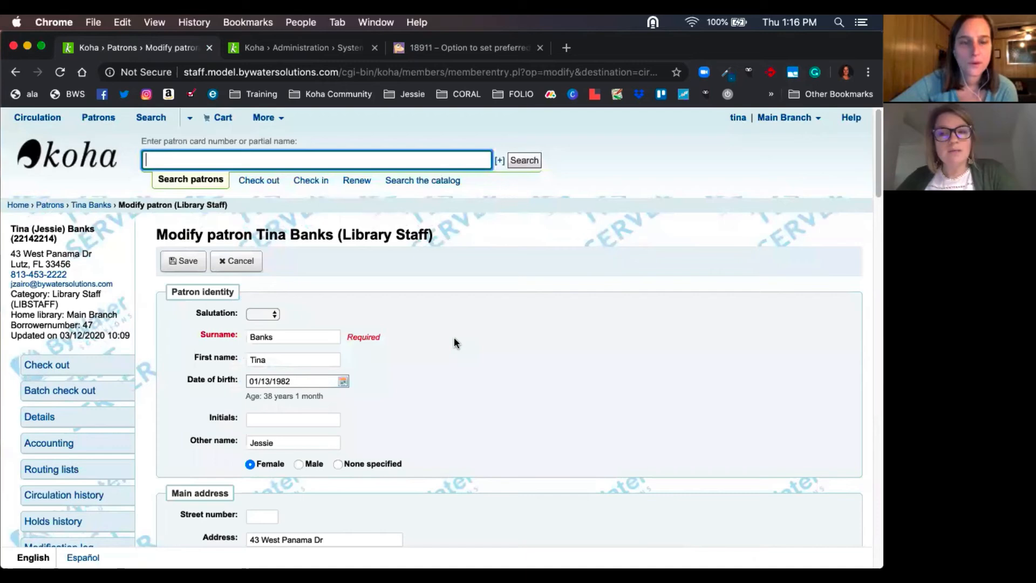
- Review the preferred language for notices setting under Library management in the patron's edit form
{"action": "scroll", "coordinate": [454, 338], "scroll_direction": "down", "scroll_amount": 1}
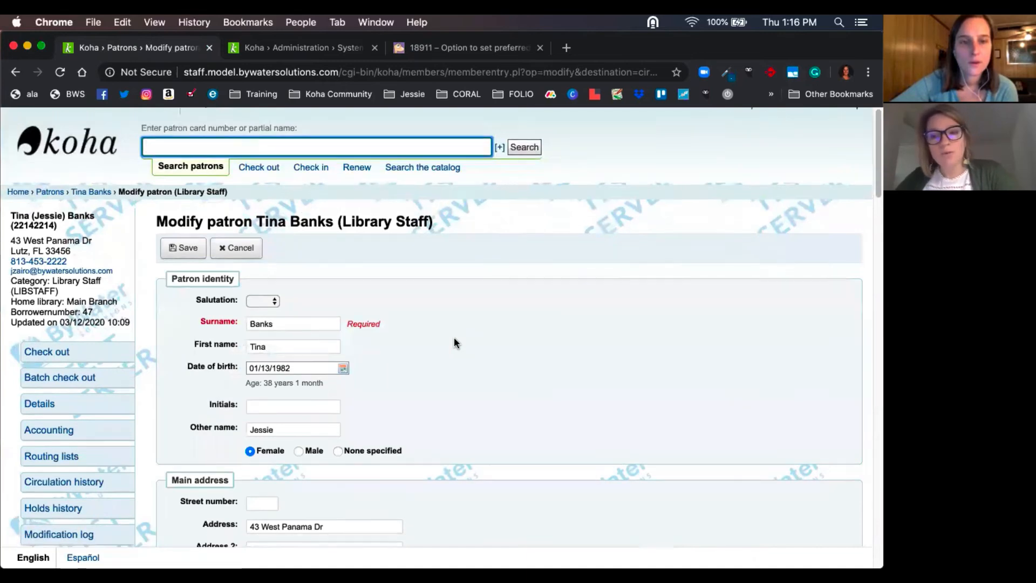
{"action": "scroll", "coordinate": [455, 339], "scroll_direction": "down", "scroll_amount": 8}
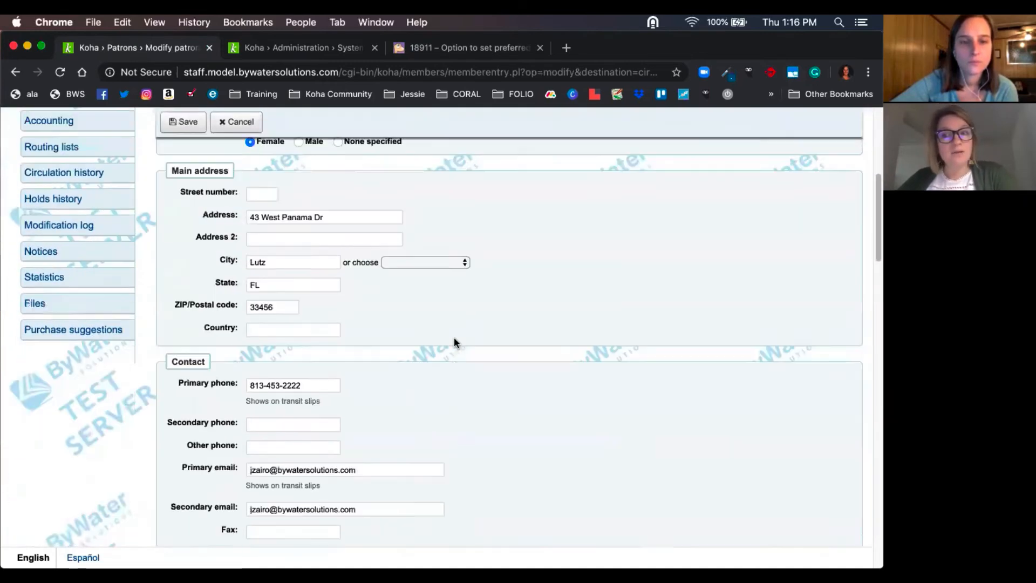
{"action": "scroll", "coordinate": [454, 340], "scroll_direction": "down", "scroll_amount": 9}
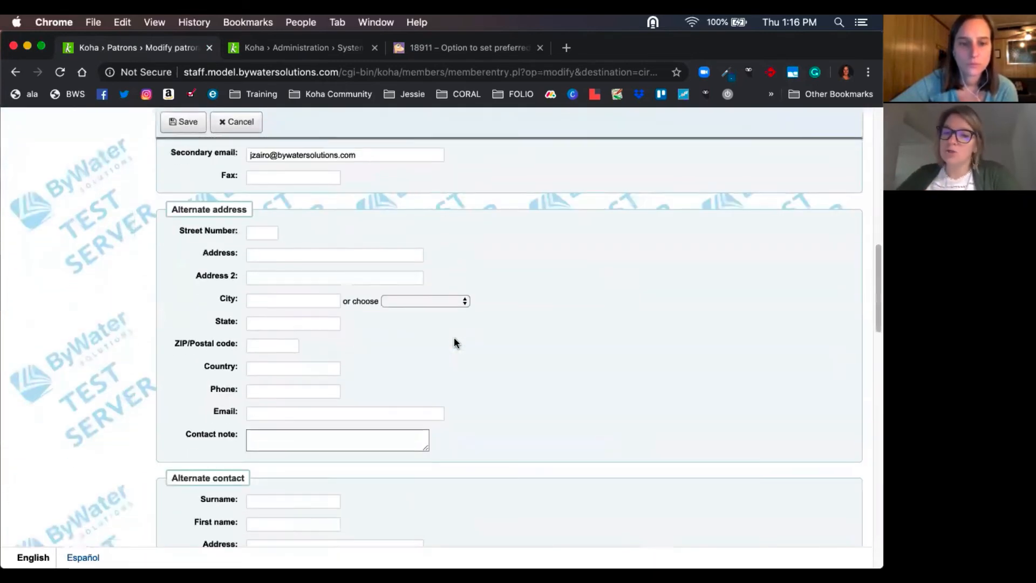
{"action": "scroll", "coordinate": [455, 340], "scroll_direction": "down", "scroll_amount": 12}
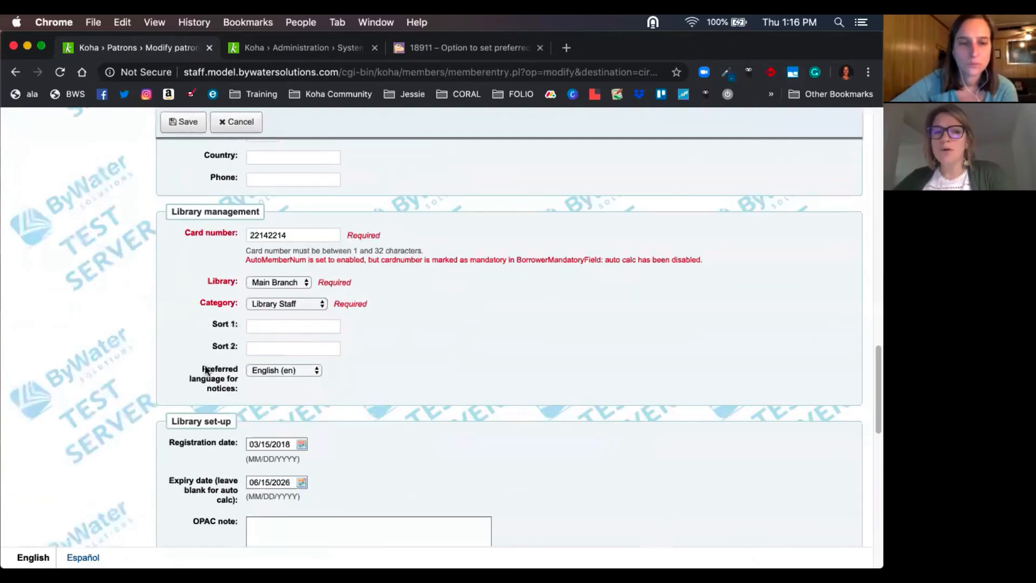
{"action": "left_click_drag", "start_coordinate": [206, 370], "coordinate": [238, 397]}
{"action": "left_click", "coordinate": [268, 371]}
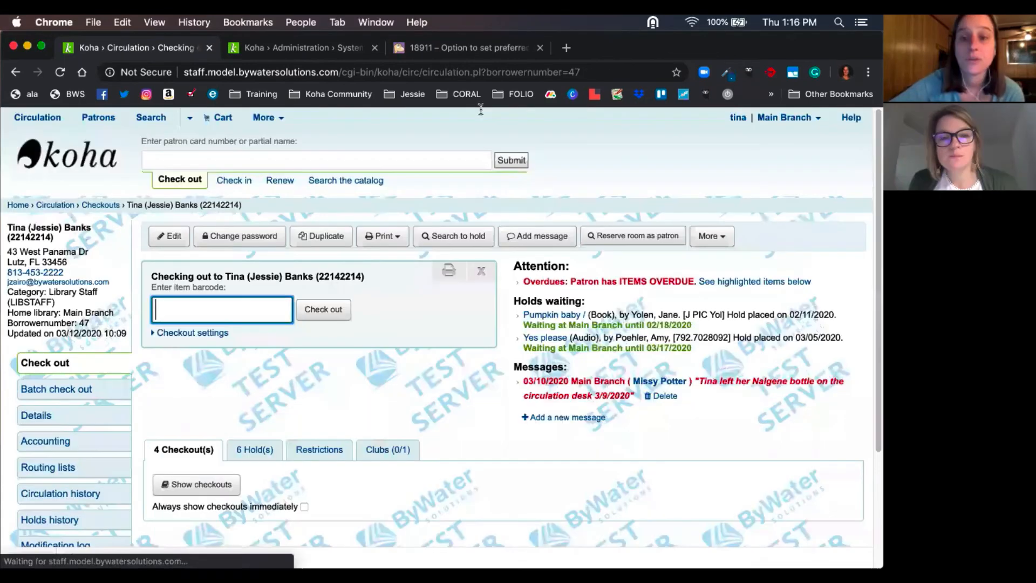
- Look at Bugzilla Bug 18911, "Option to set preferred language in OPAC", and return to the Koha staff home page
{"action": "left_click", "coordinate": [486, 48]}
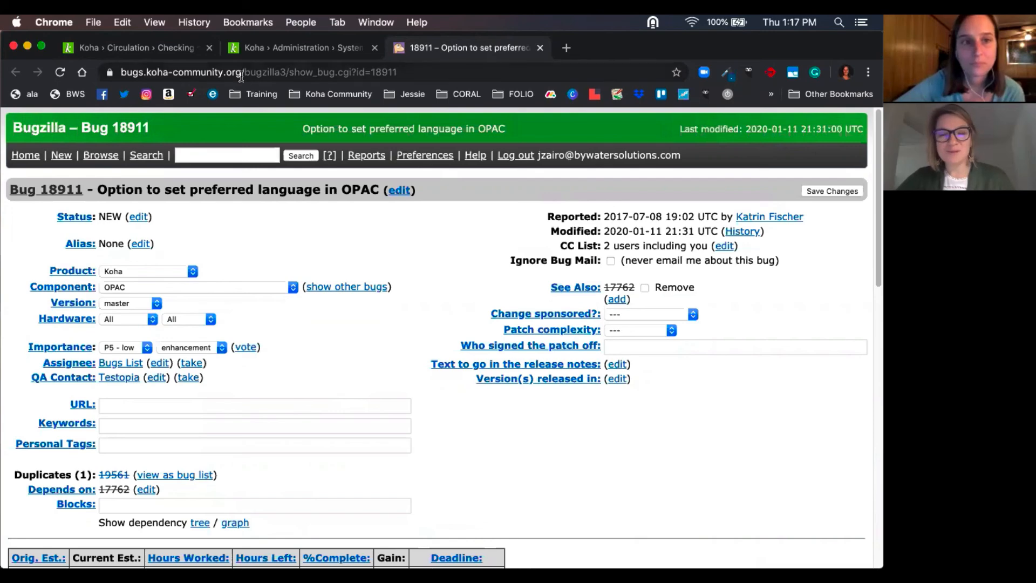
{"action": "left_click", "coordinate": [161, 51]}
{"action": "left_click", "coordinate": [81, 161]}
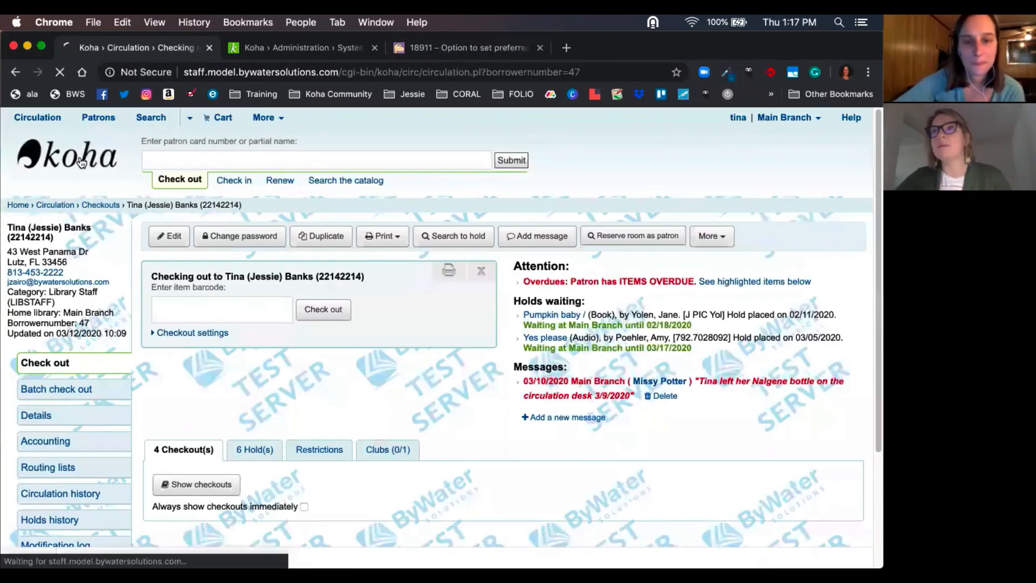